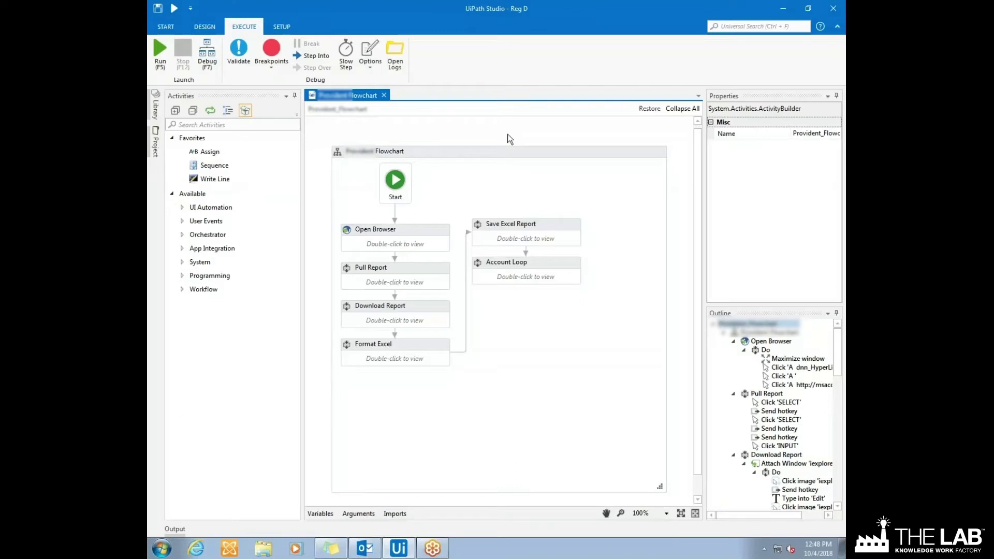
- Run the Reg D flowchart from UiPath Studio with F5
key("F5")
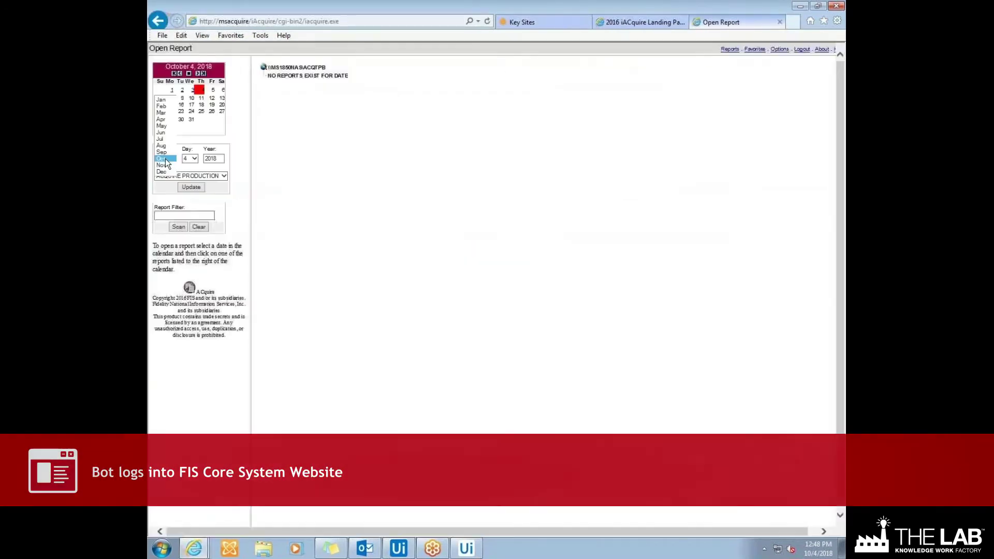
- Set the report date to August 3, 2018 and update the report list
left_click(191, 159)
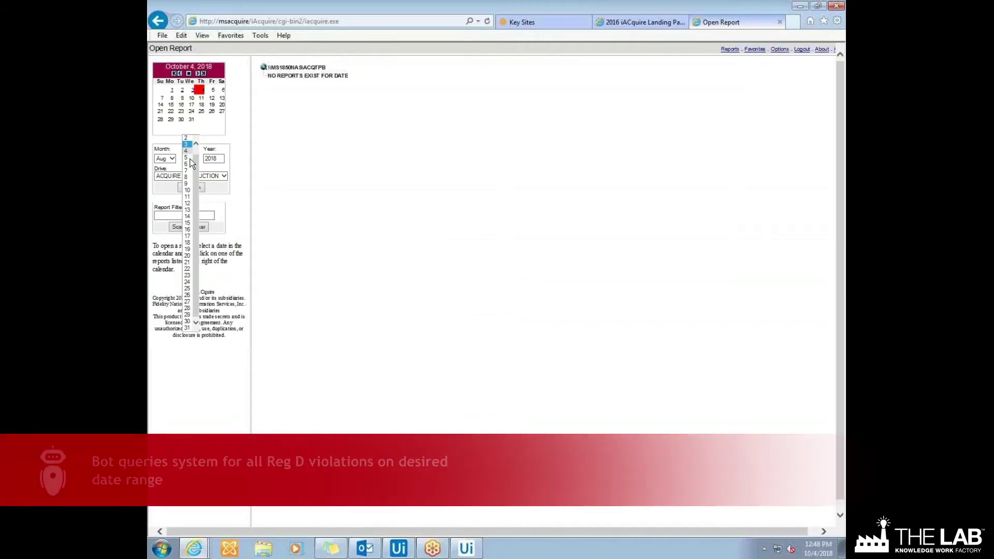
left_click(187, 151)
left_click(191, 188)
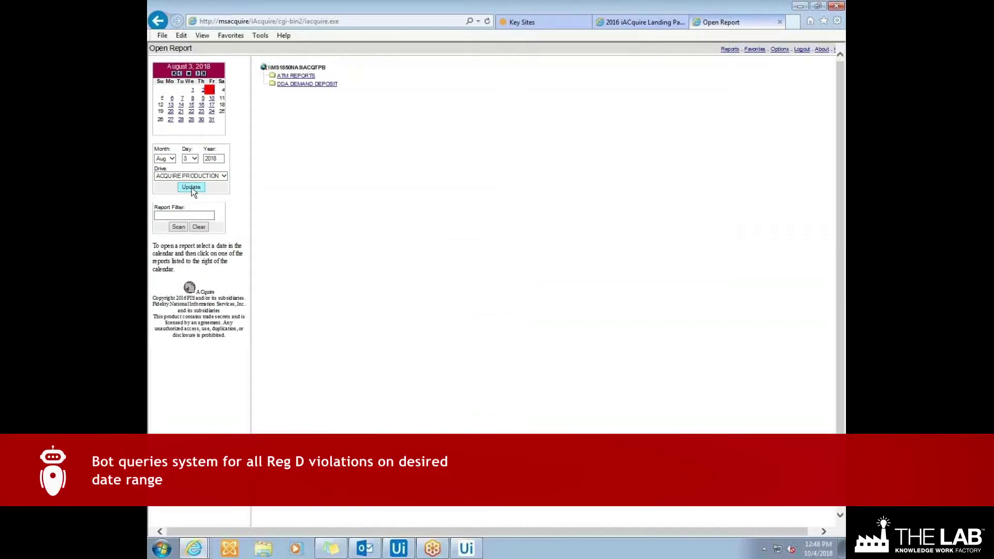
- Open the DDAEVPP1.ext report under DDA DEMAND DEPOSIT and load its saved CYCLES query
left_click(305, 84)
key("ctrl+f")
type("DD")
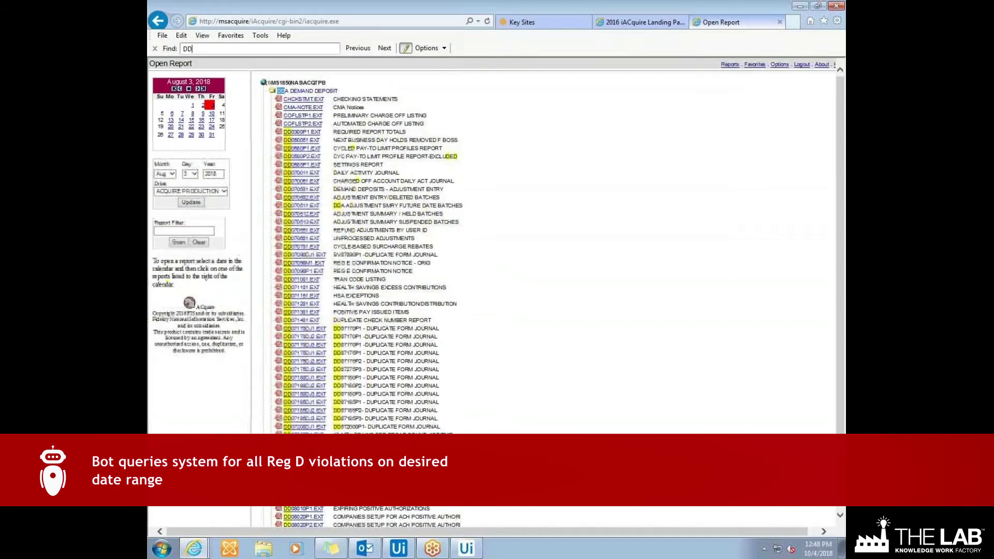
type("AEVPP1.ext")
key("Return")
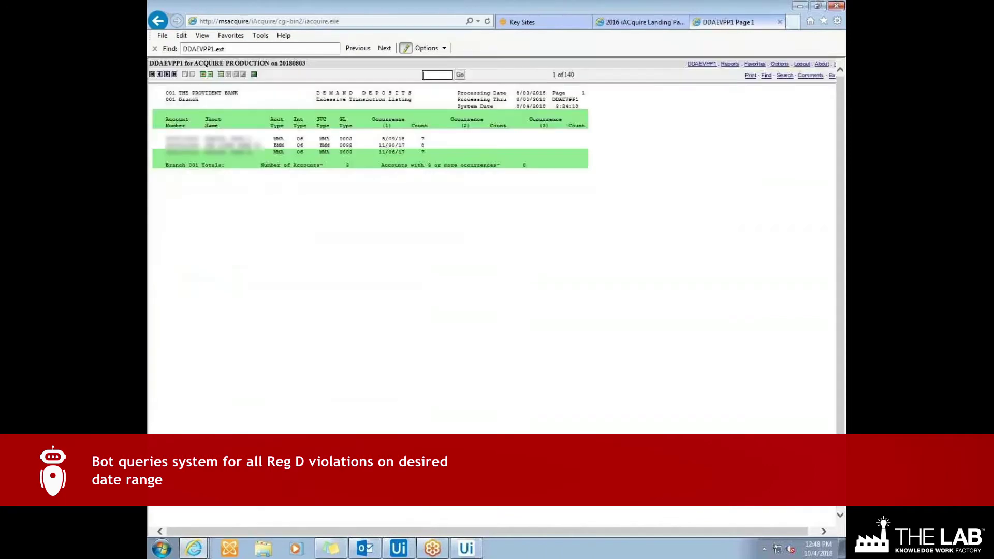
left_click(188, 107)
left_click(189, 111)
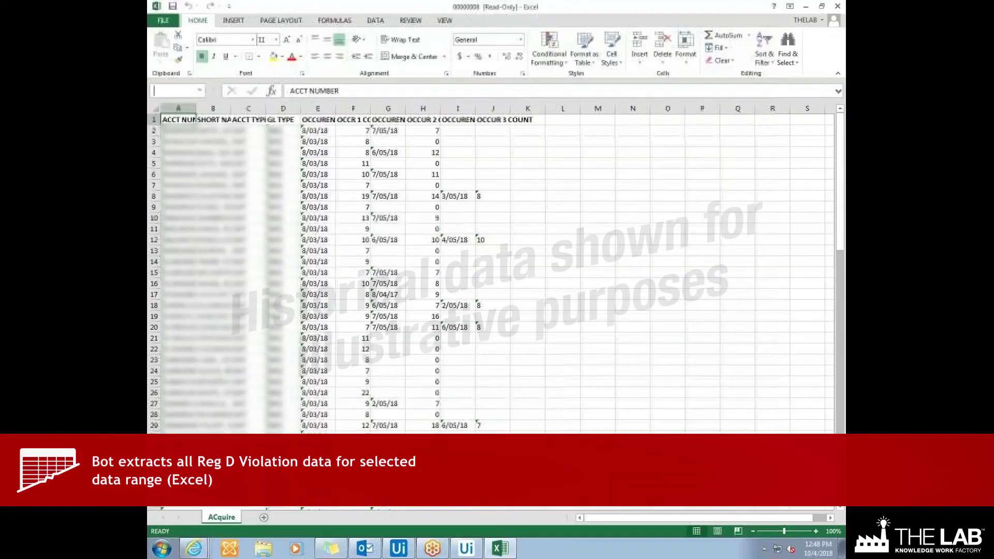
- Convert the text-stored violation numbers to numbers and format the data as a table
key("Down")
key("Return")
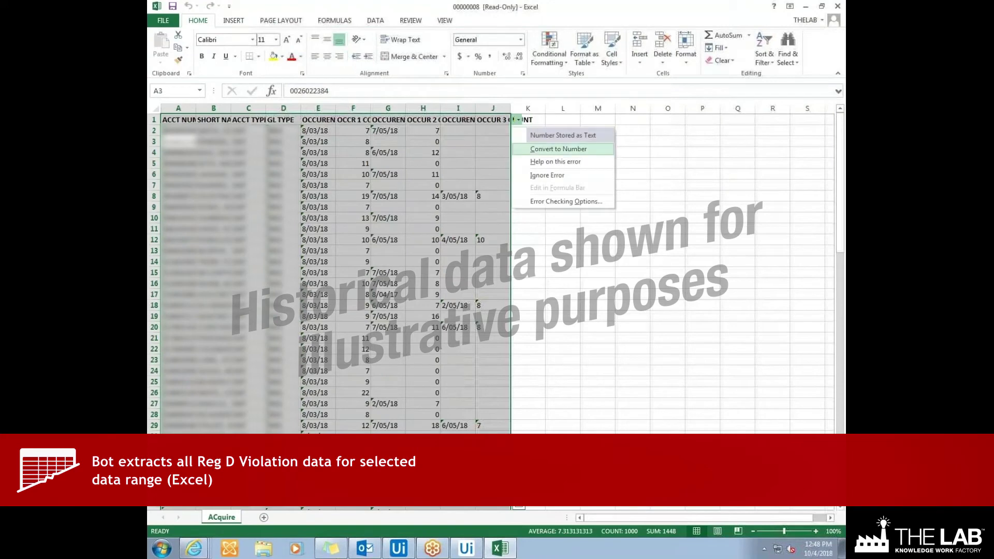
key("ctrl+t")
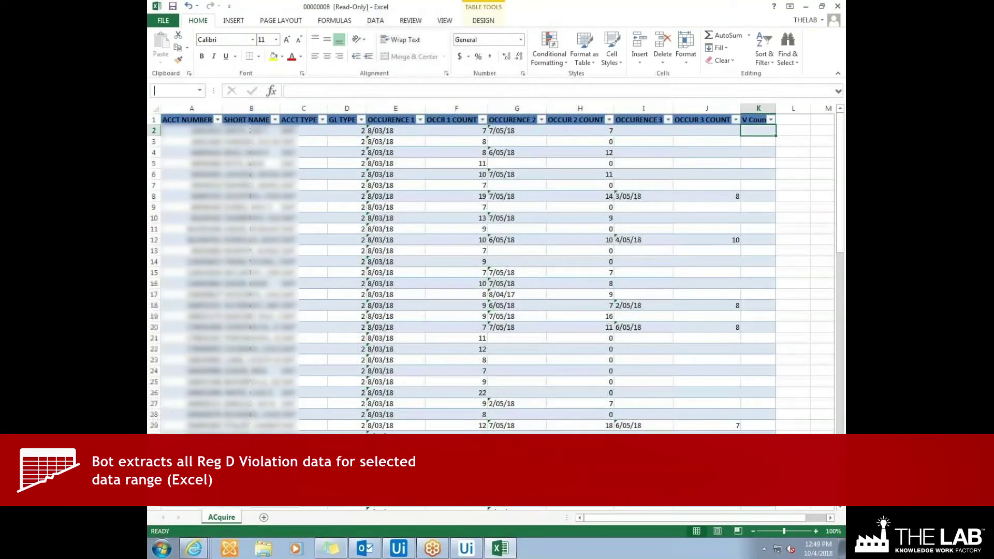
- Add a V Count column summing non-zero F, H and J values, then enter LET in L2
type("=IF(F2=0,0,COUNT(F2))+IF(H2=0,0")
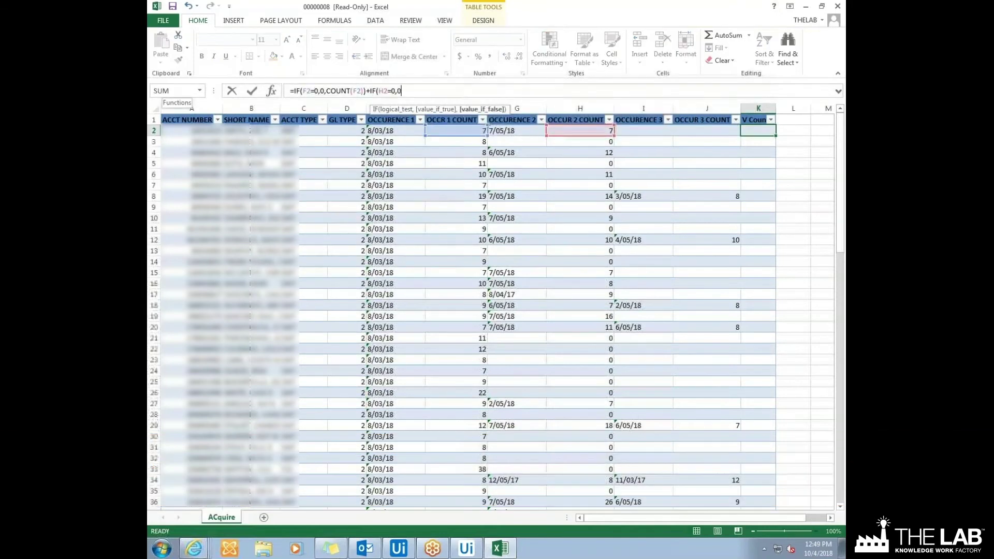
type(",COUNT(H2))+IF(J2=0,0,COUNT(J2))")
key("Tab")
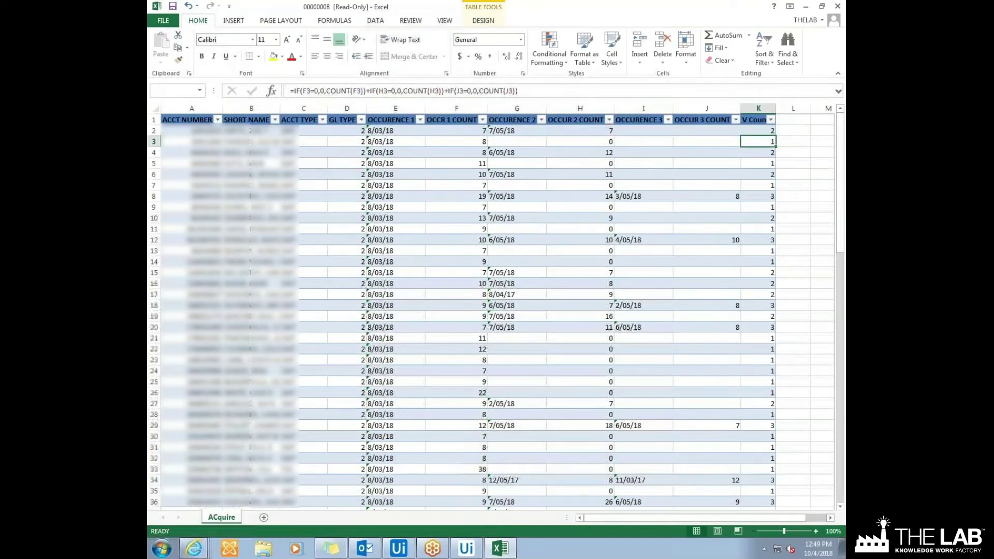
type("LET")
key("ctrl+Return")
- Fill LET down column L and add =CONCATENATE(L2," ",K2) in column M
key("ctrl+c")
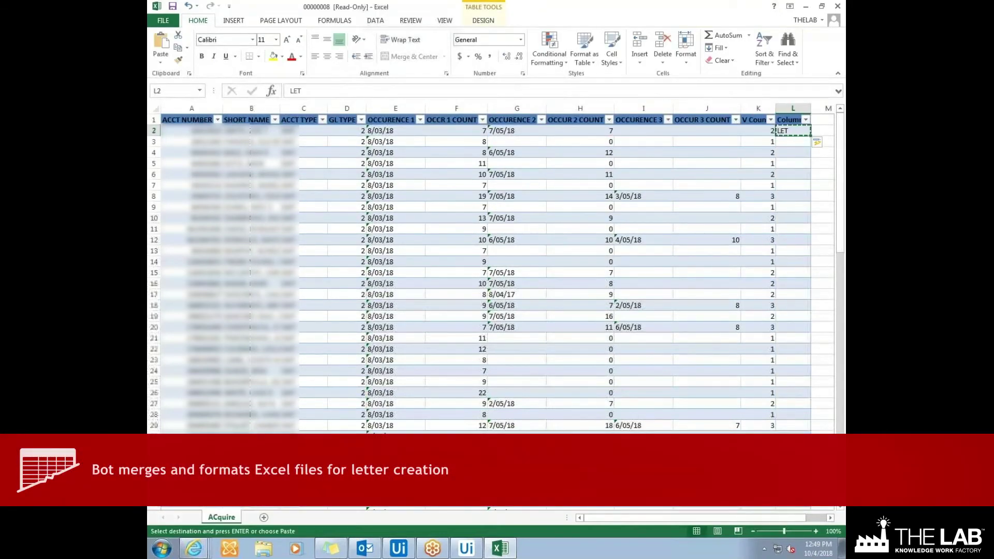
key("ctrl+shift+Down")
key("Return")
key("Right")
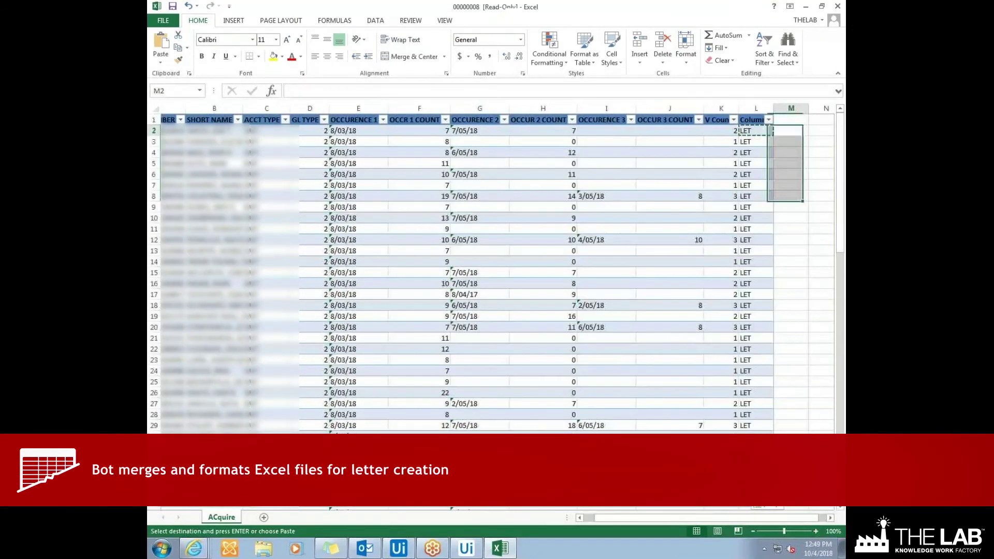
type("=CONCATENATE(L2,\" \",K2)")
key("Tab")
- Add an INDEX/MATCH lookup in N2 pulling column B from the Email workbook
type("=INDEX(Sheet1!$")
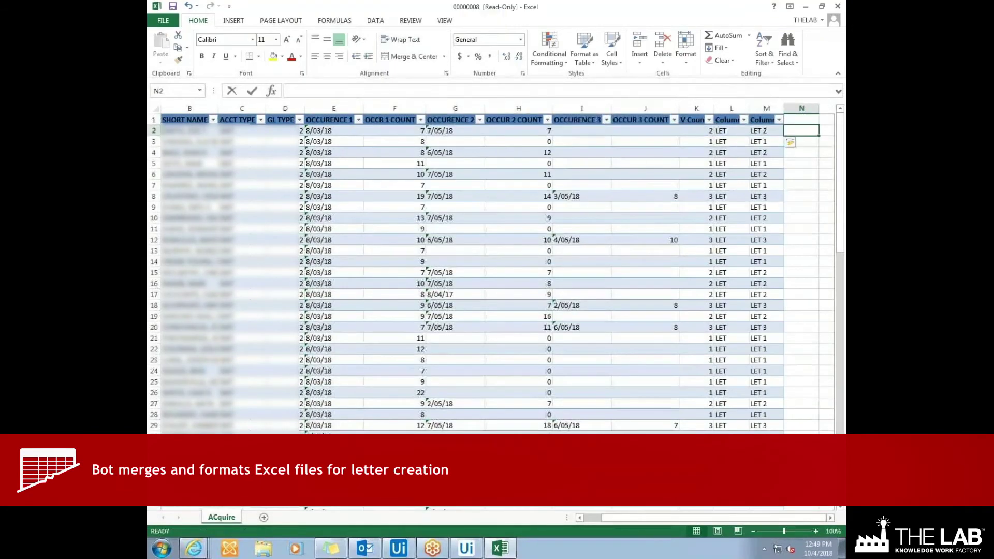
type("B:$B,MATCH(B2,Sheet1!$A:$A,0))")
key("Return")
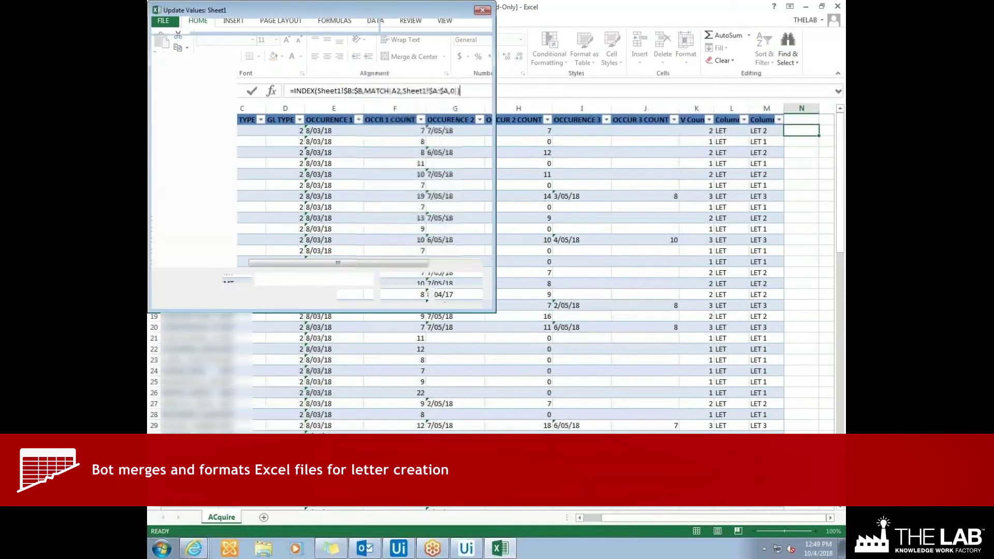
double_click(270, 109)
left_click(323, 76)
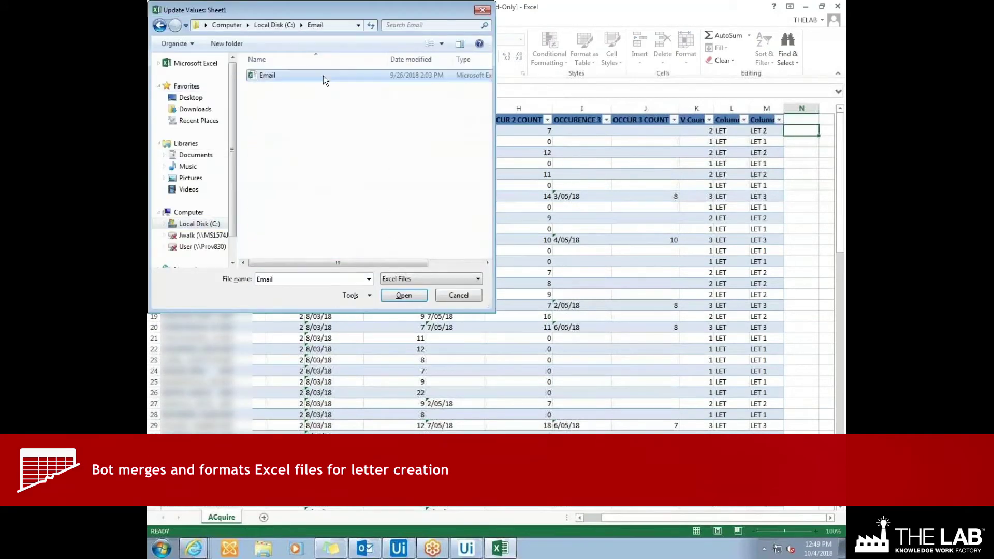
left_click(404, 295)
left_click(322, 77)
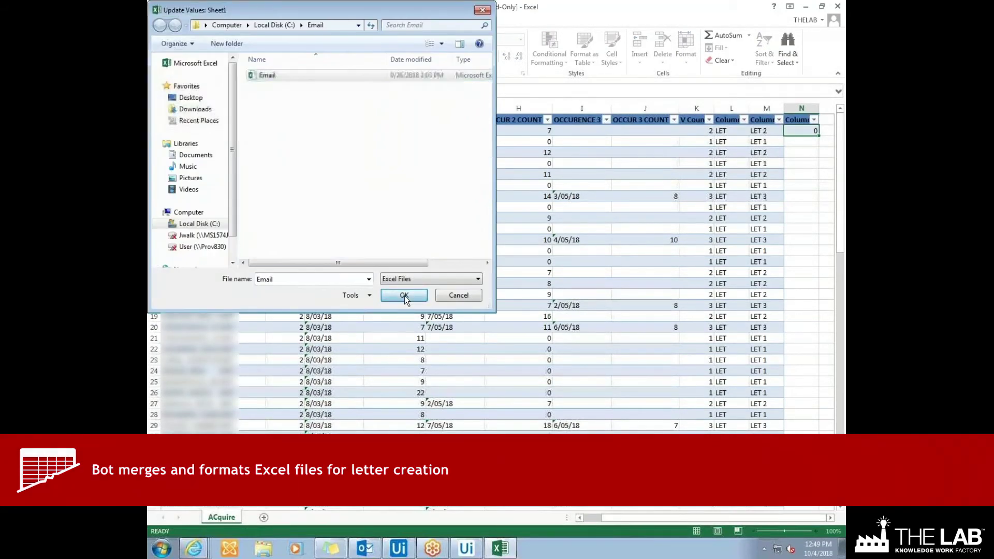
left_click(405, 294)
- Add INDEX/MATCH lookups in O2 and P2 pulling columns C and D from the Email workbook
left_click(827, 130)
type("=INDEX(Sheet1!$C:$C,MAT")
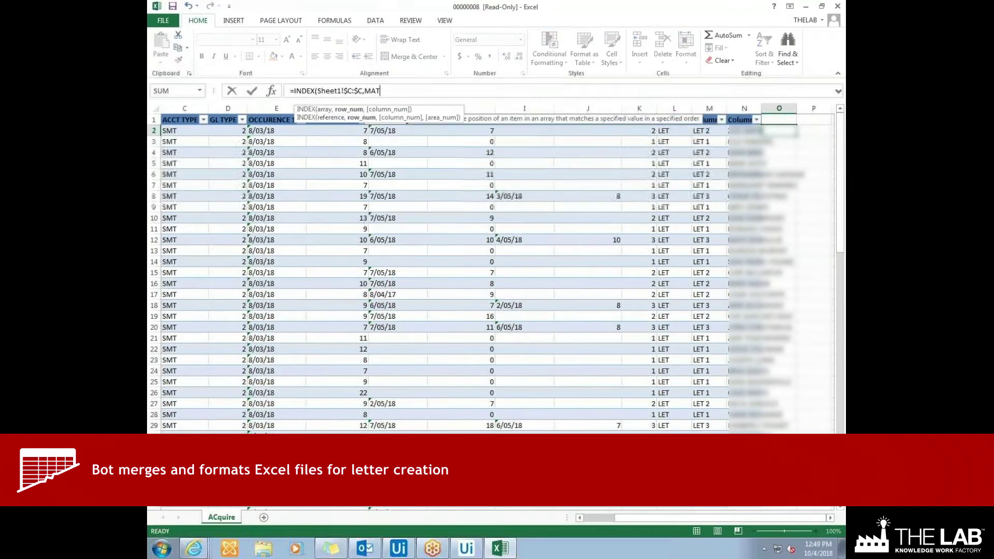
type("CH(A2,Sheet1!$A:$A,0))")
key("Return")
left_click(323, 76)
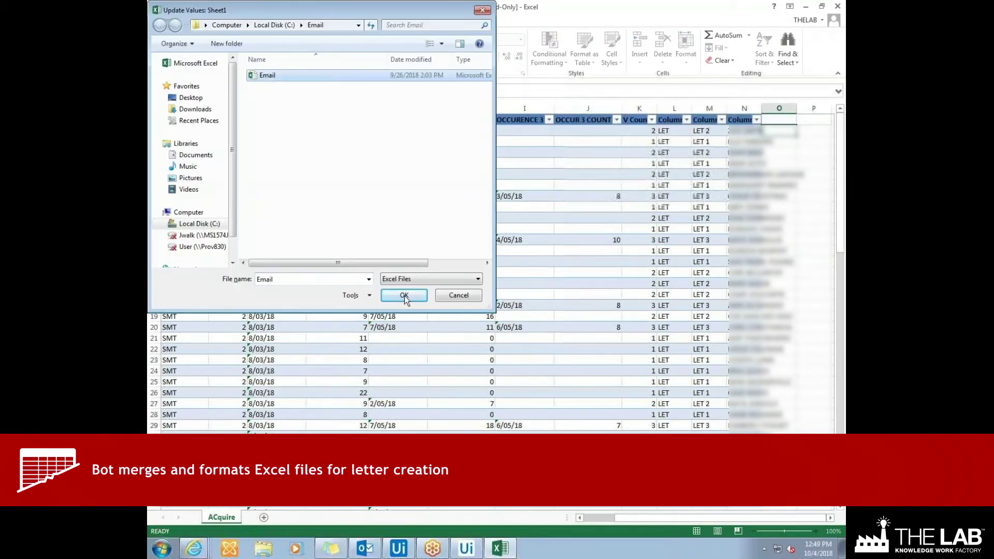
left_click(403, 295)
left_click(323, 76)
left_click(405, 294)
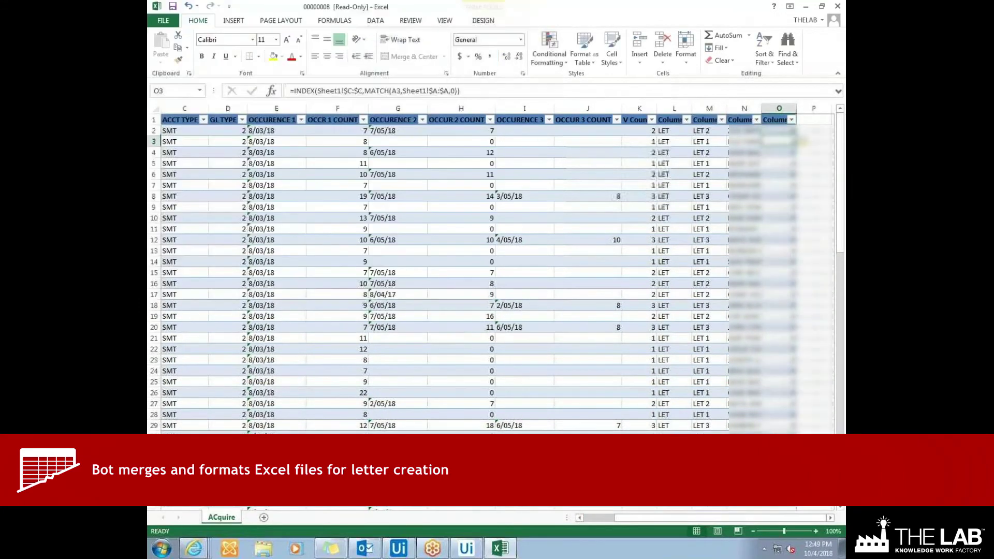
type("=INDEX(Sheet1!$D:$D,MATCH(A2,Sheet1!$A:$A,0))")
key("Return")
- Replace the lookup formulas in columns N to P with plain values
left_click(744, 130)
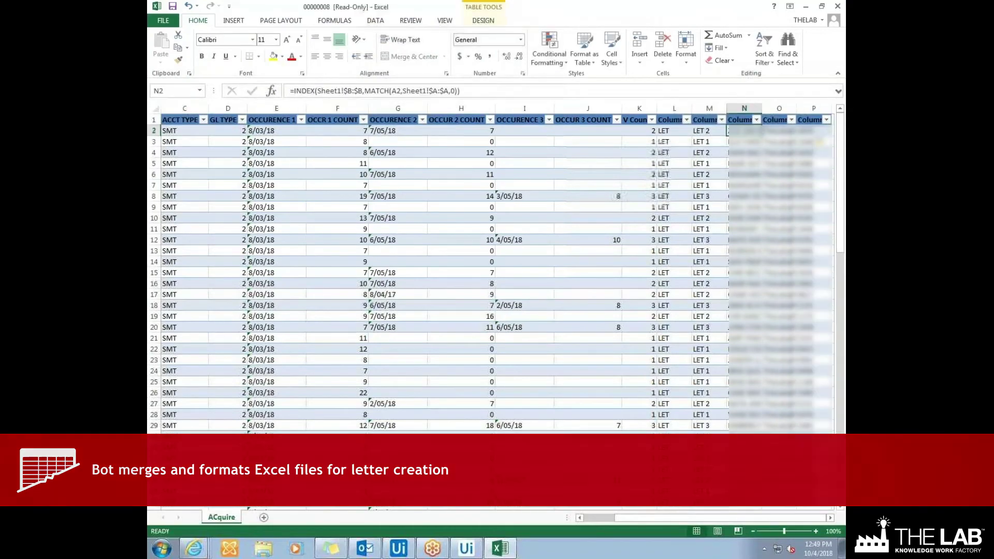
key("shift+Right")
key("shift+Right")
key("ctrl+shift+Down")
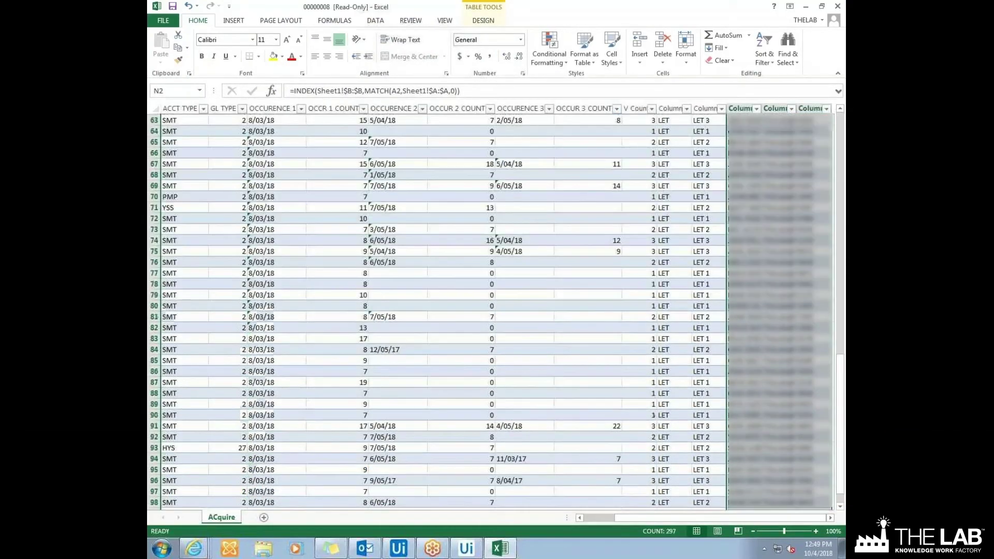
key("ctrl+c")
key("ctrl+v")
key("ctrl")
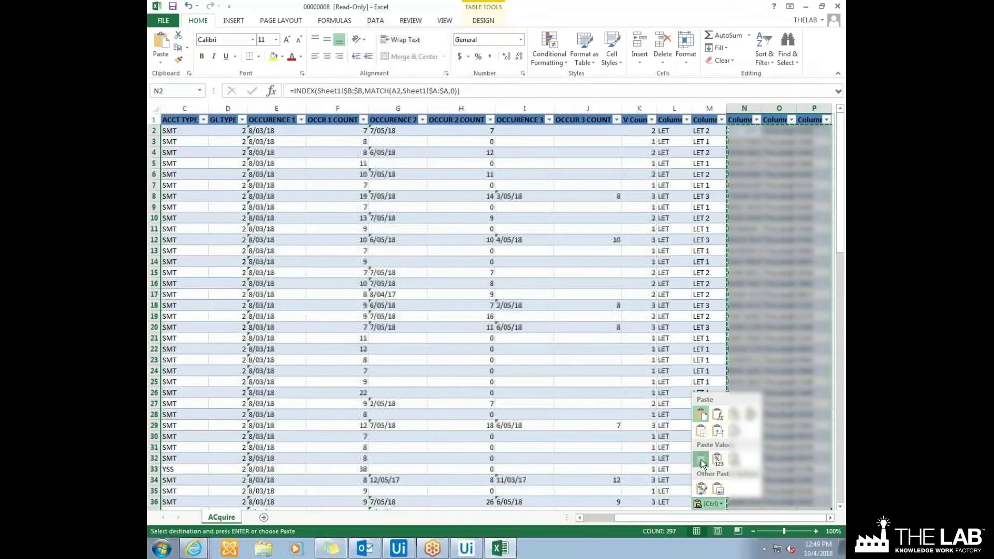
key("v")
- Save the workbook as SSReport
key("F12")
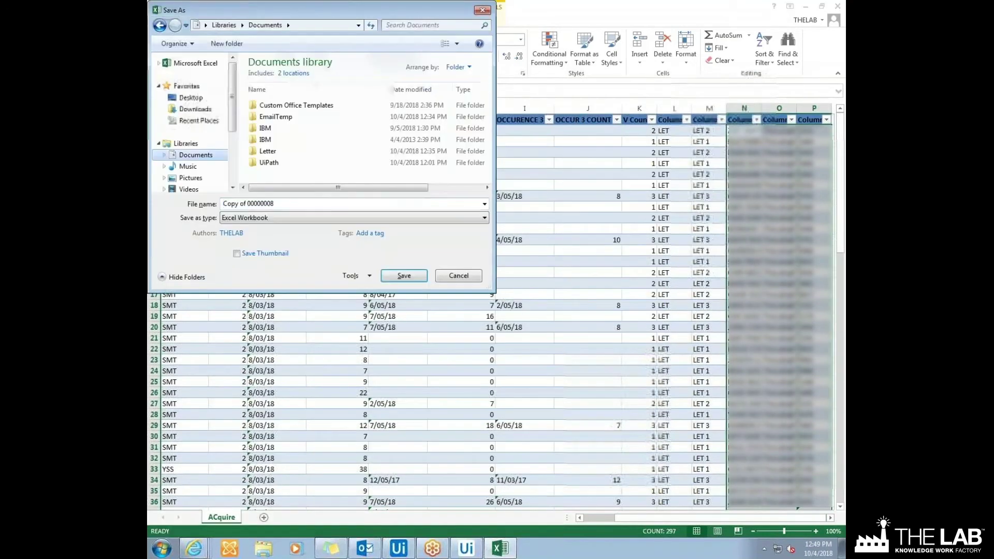
type("SSReport")
key("Return")
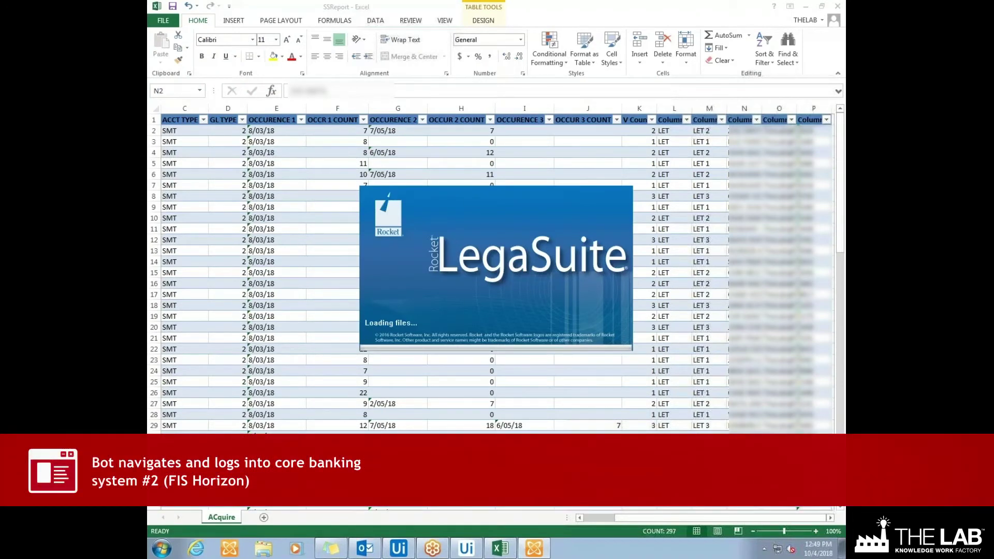
- Sign in to TEST BANK 44 with the bot's credentials and look up the savings account in DDA/SAV Account Inquiry
type("LABT")
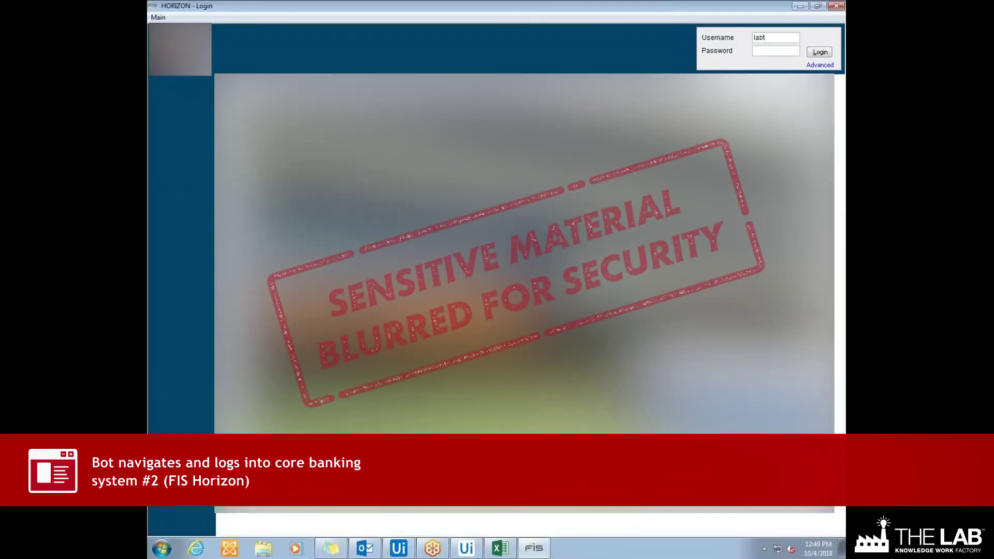
left_click(776, 51)
type("*********")
key("Return")
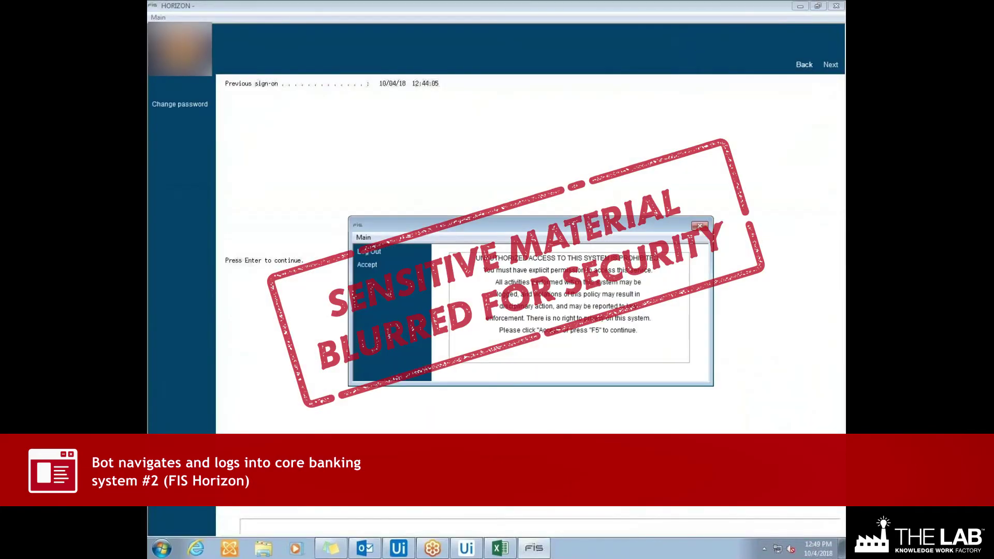
key("F5")
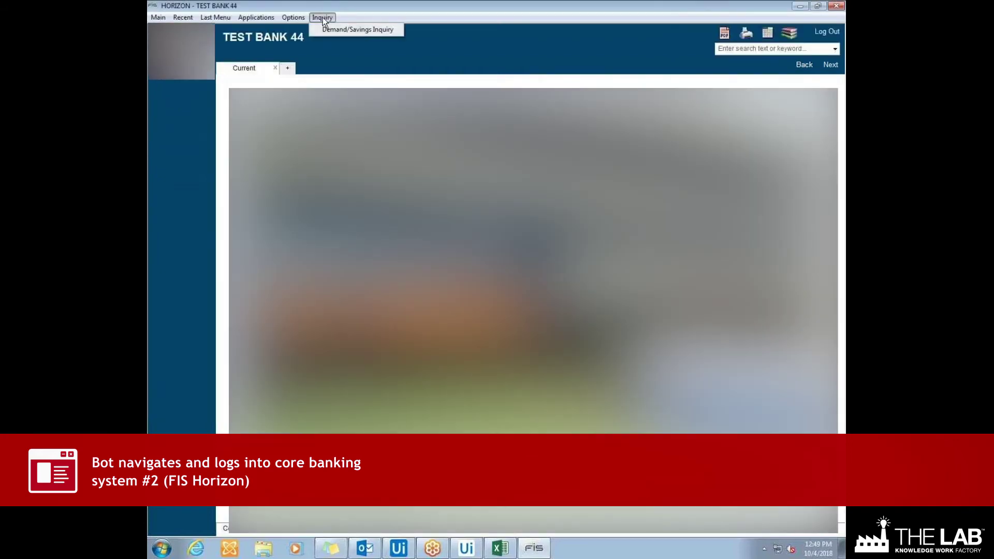
left_click(357, 30)
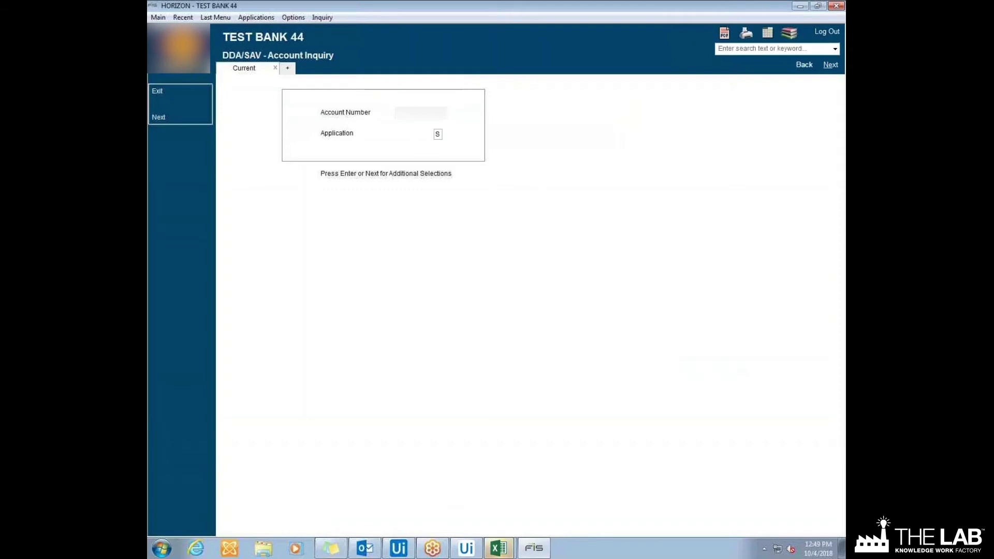
key("Return")
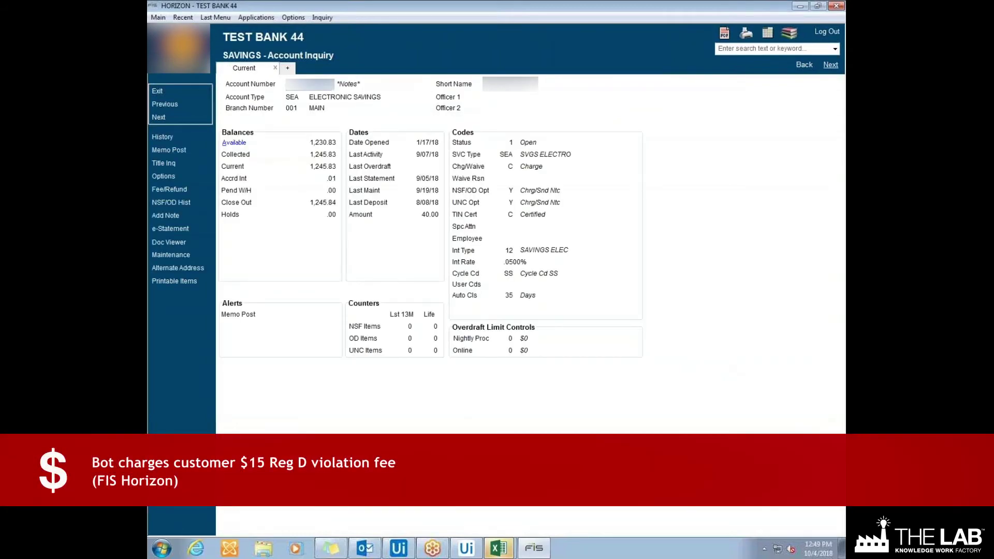
- Assess the $15 5306 Excessive withdrawals fee and add a LET 2 customer note
left_click(169, 189)
left_click(271, 233)
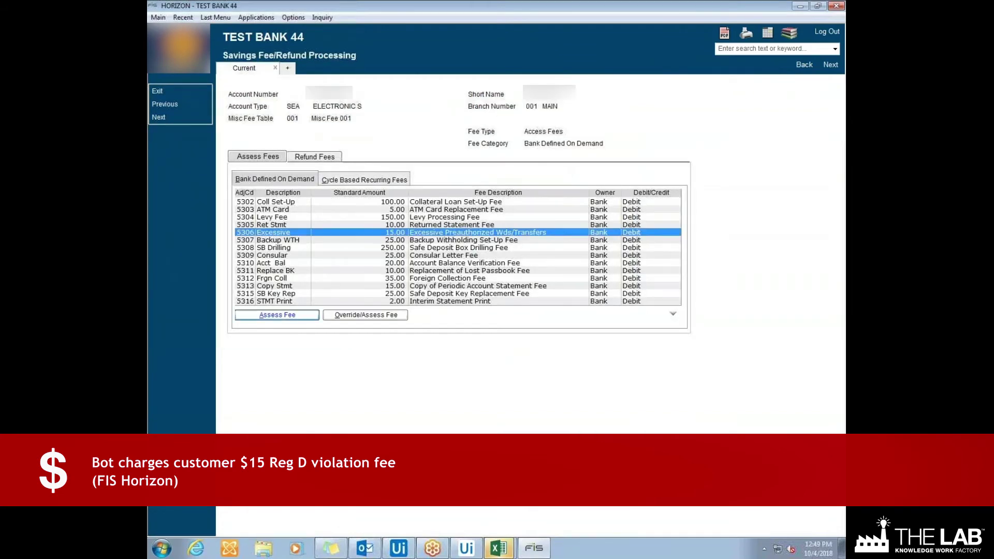
key("Return")
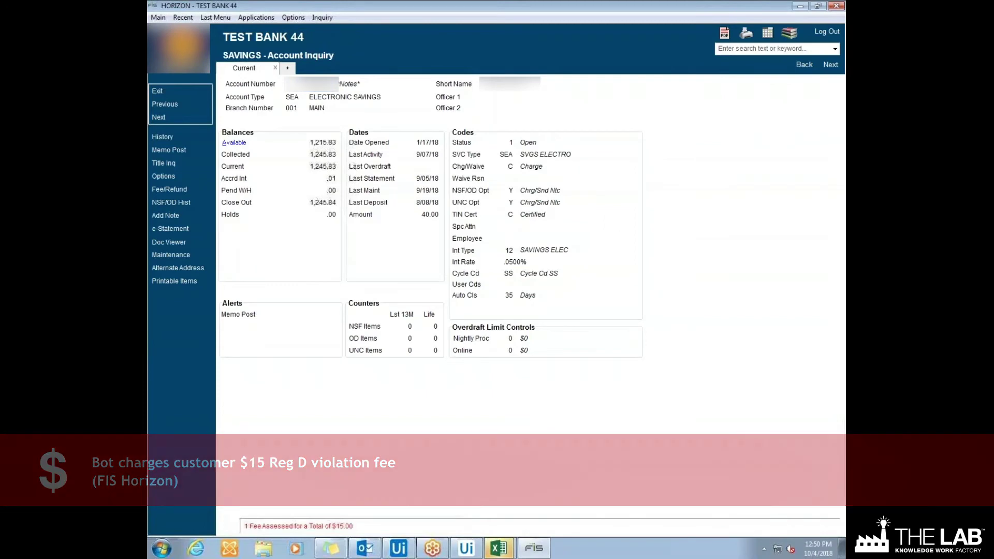
left_click(165, 215)
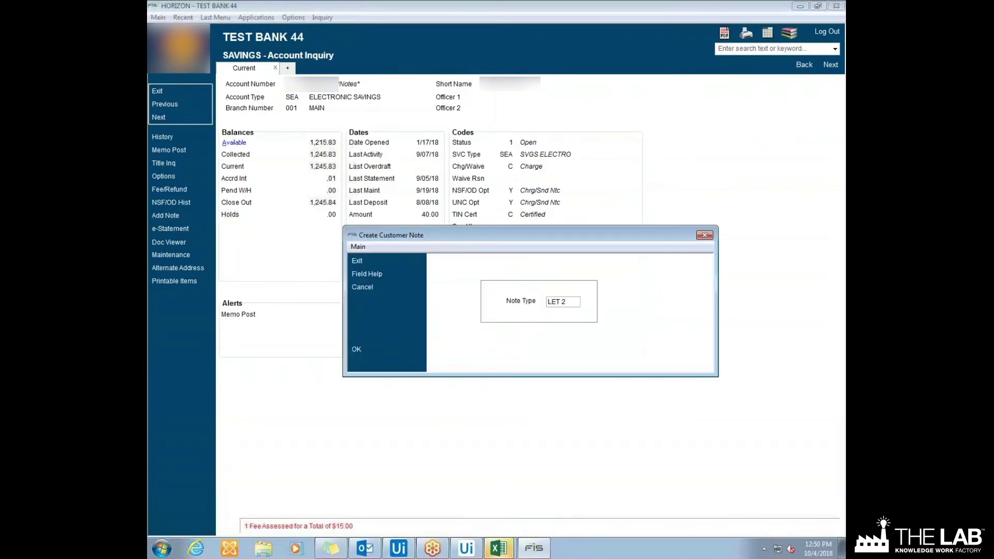
key("Return")
key("Return")
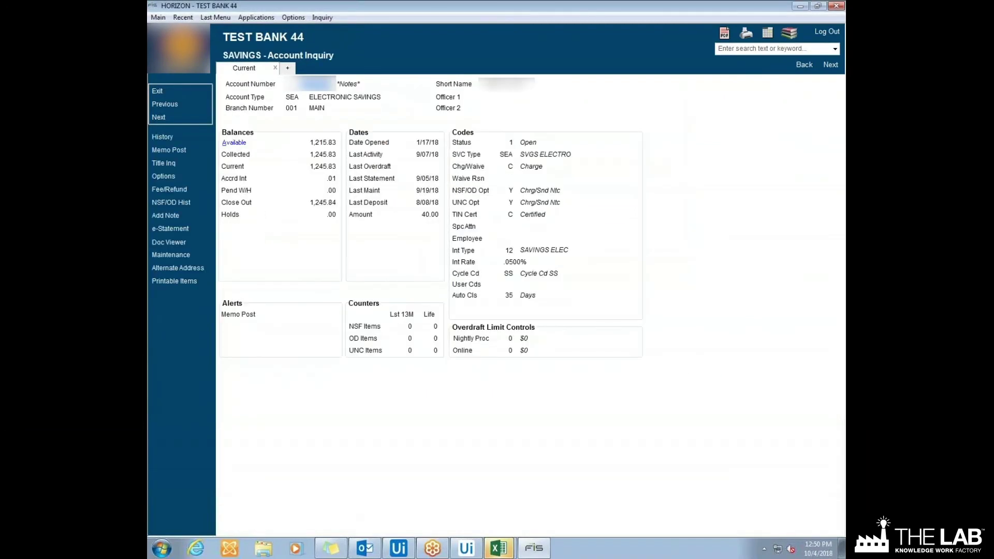
key("Escape")
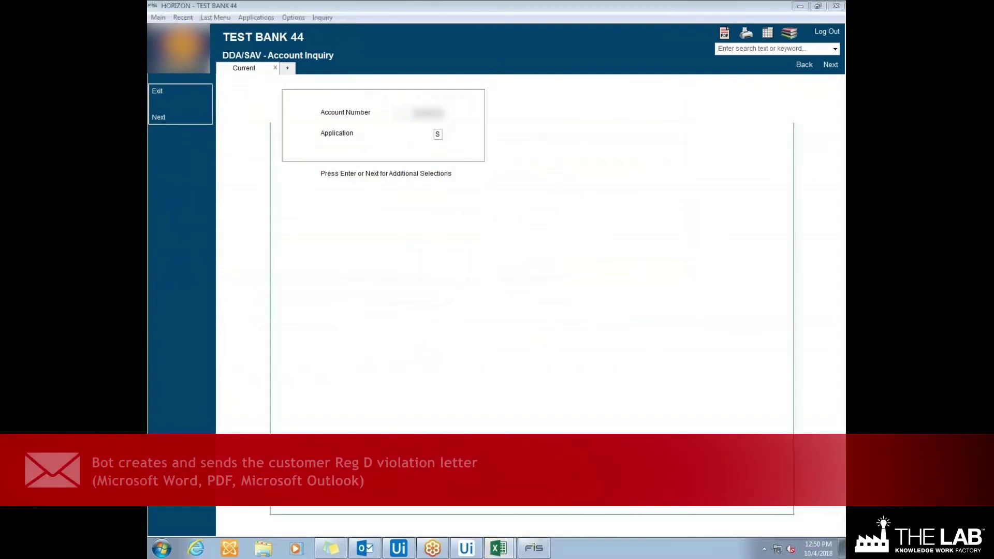
key("F12")
left_click(319, 238)
left_click(393, 274)
double_click(394, 274)
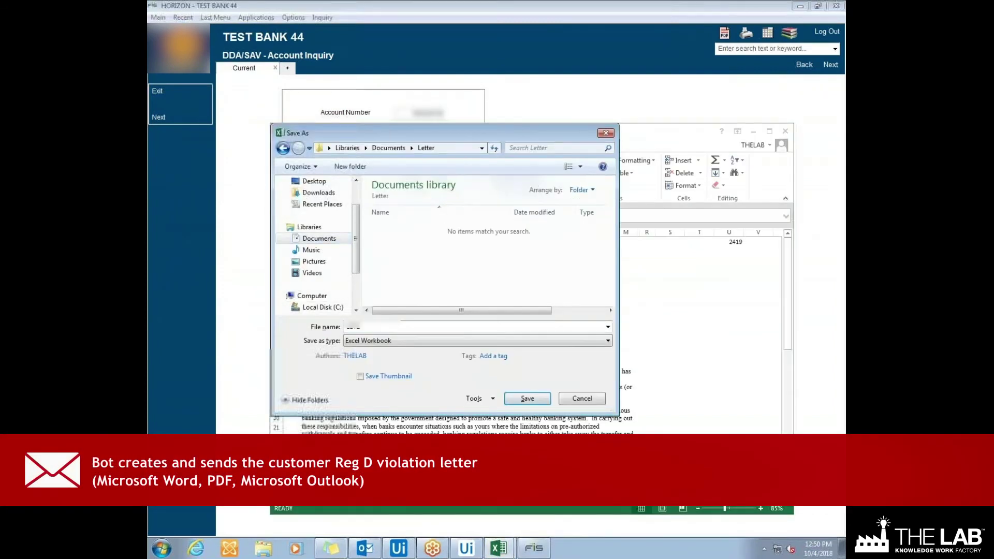
key("Tab")
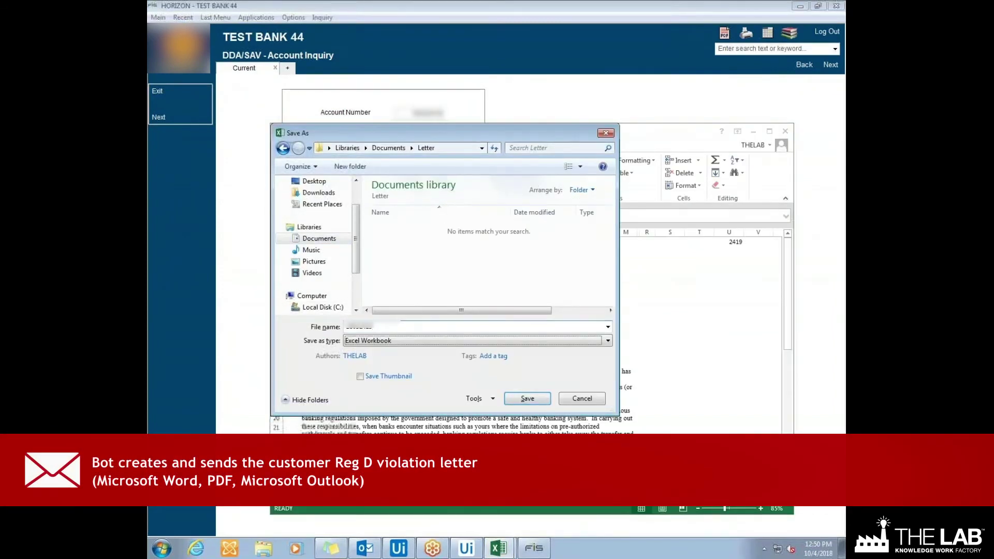
key("p")
key("Return")
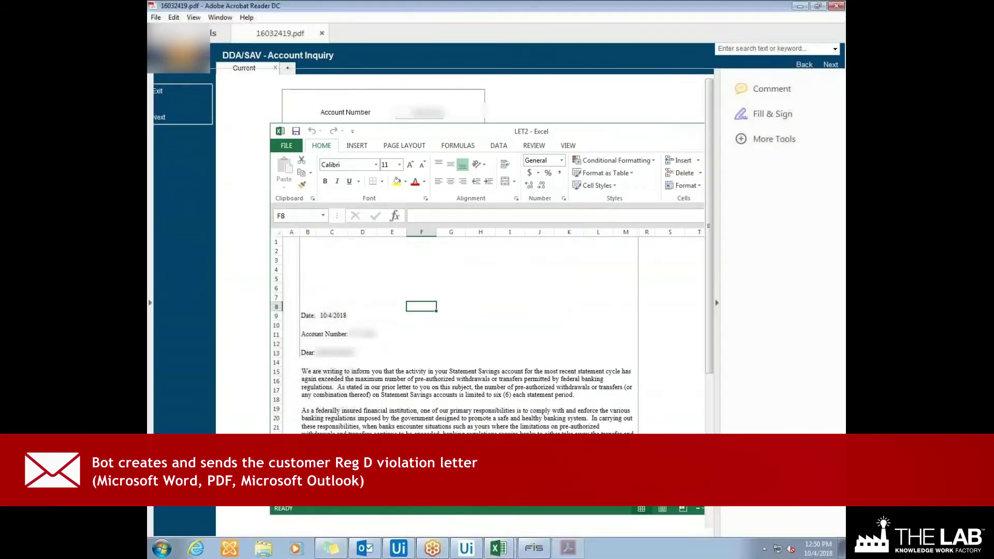